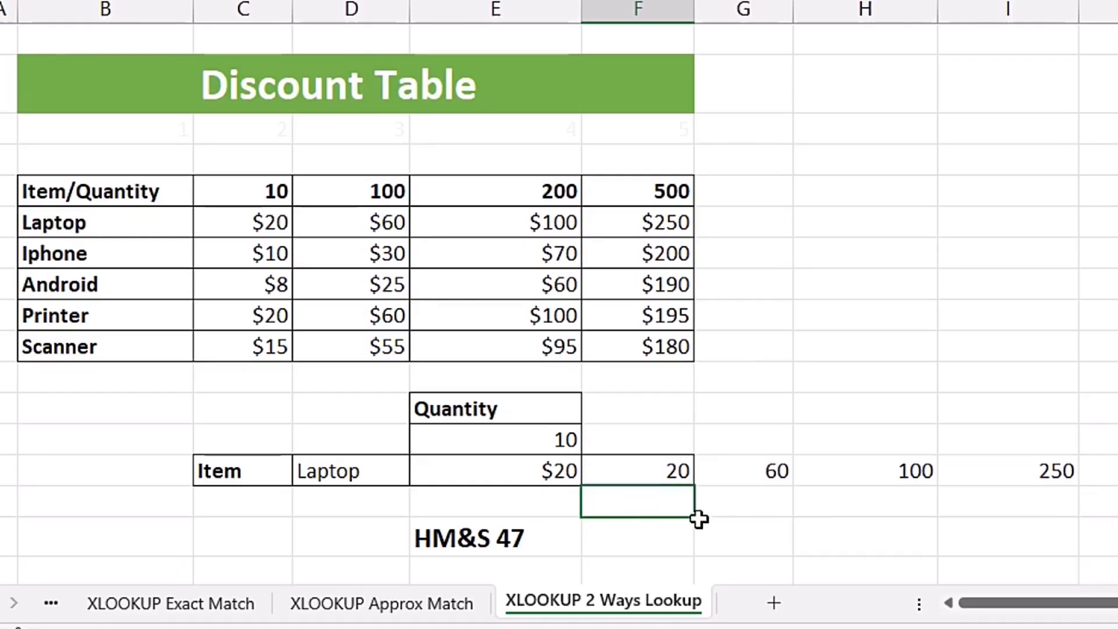
# Start wrapping F18's Laptop lookup formula in an outer XLOOKUP, giving =XLOOKUP(XLOOKUP(D18,B10:B14,C10:F14)
pyautogui.click(646, 468)
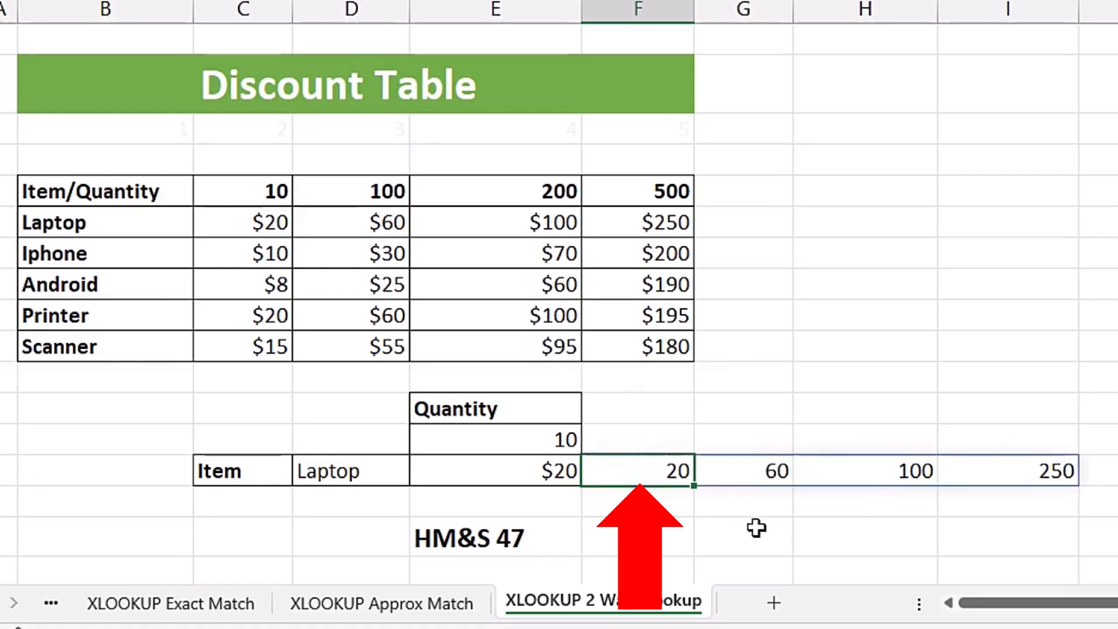
pyautogui.press('F2')
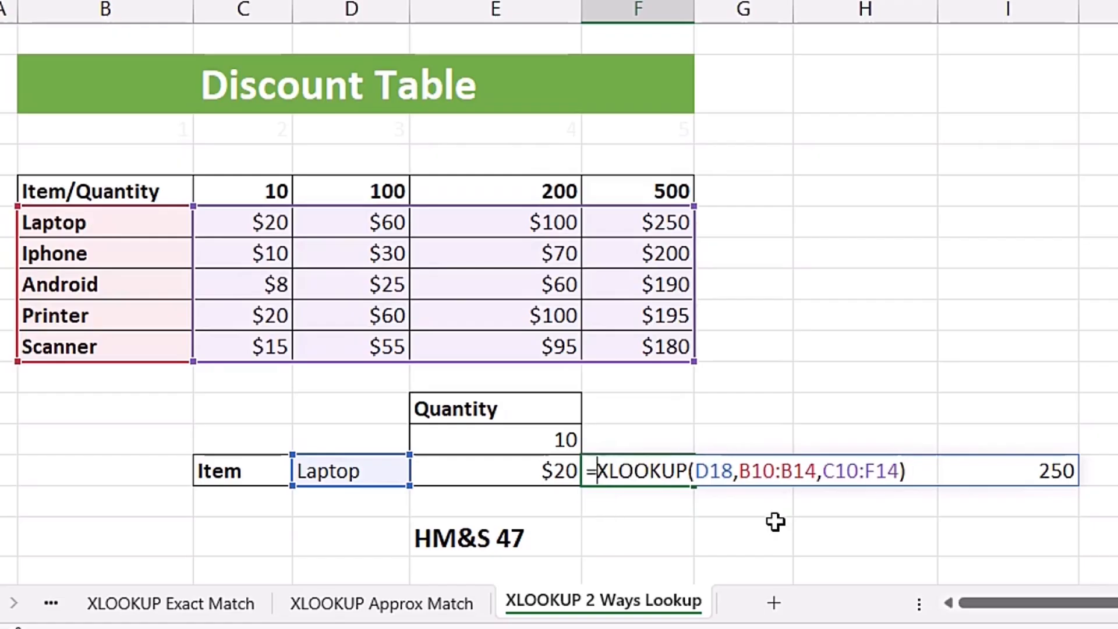
pyautogui.write('xl')
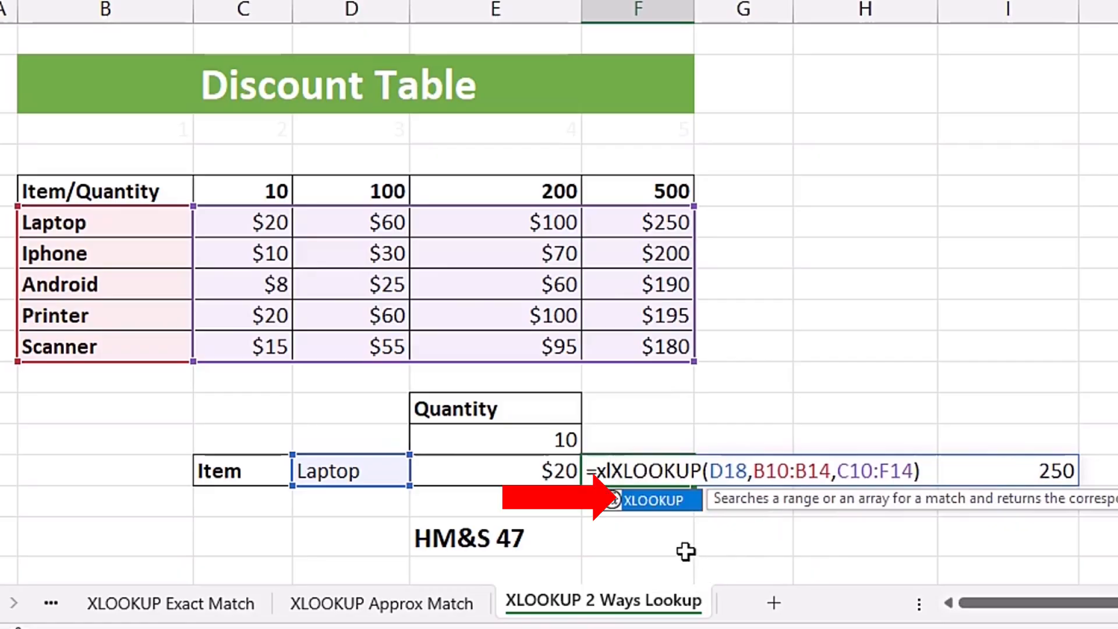
pyautogui.press('Tab')
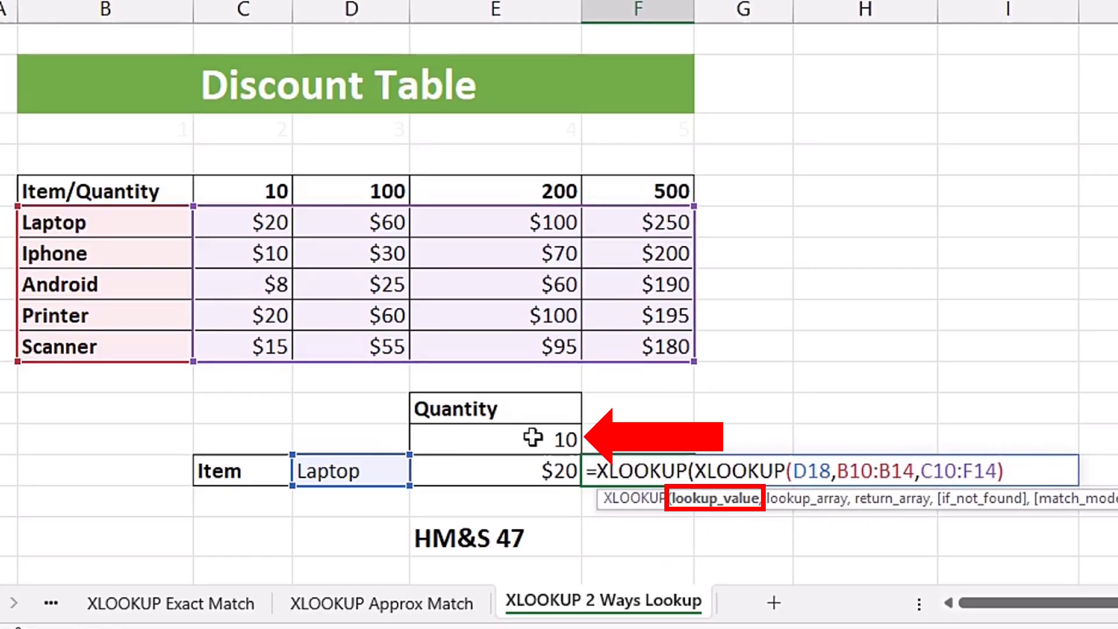
# Give the outer XLOOKUP lookup value E17, lookup array C9:F9, and the inner XLOOKUP as return array
pyautogui.click(486, 440)
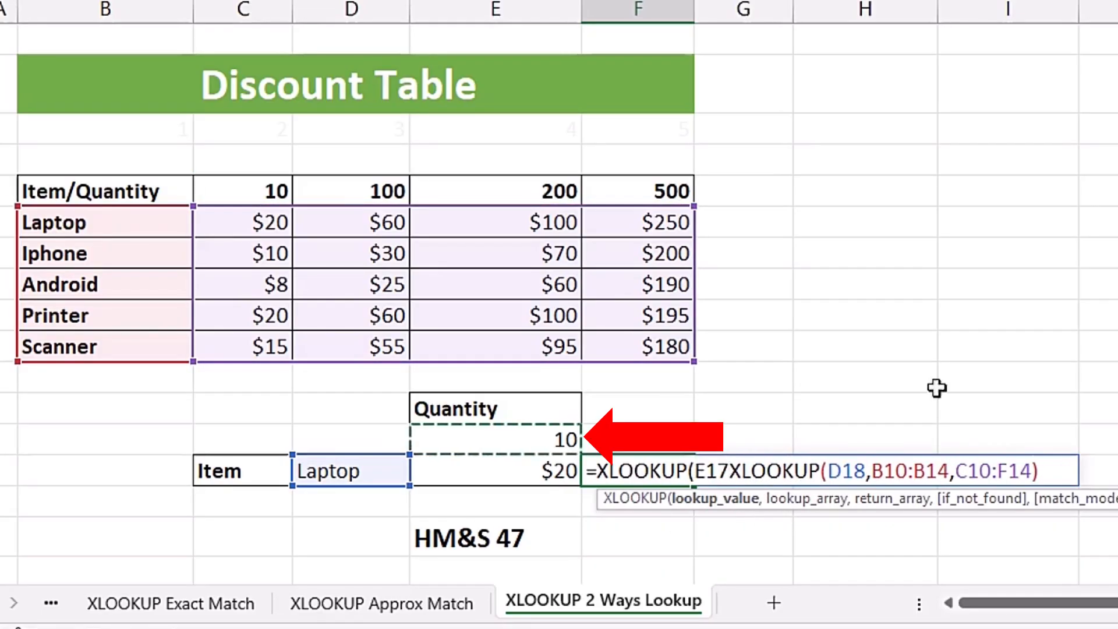
pyautogui.write(',')
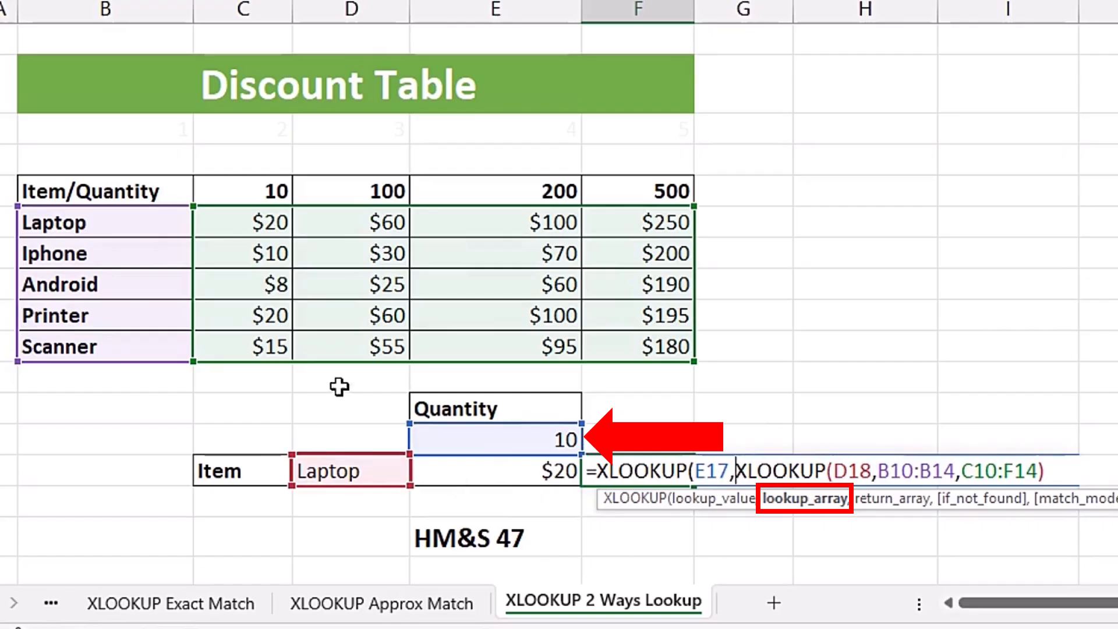
pyautogui.moveTo(232, 190); pyautogui.dragTo(653, 189)
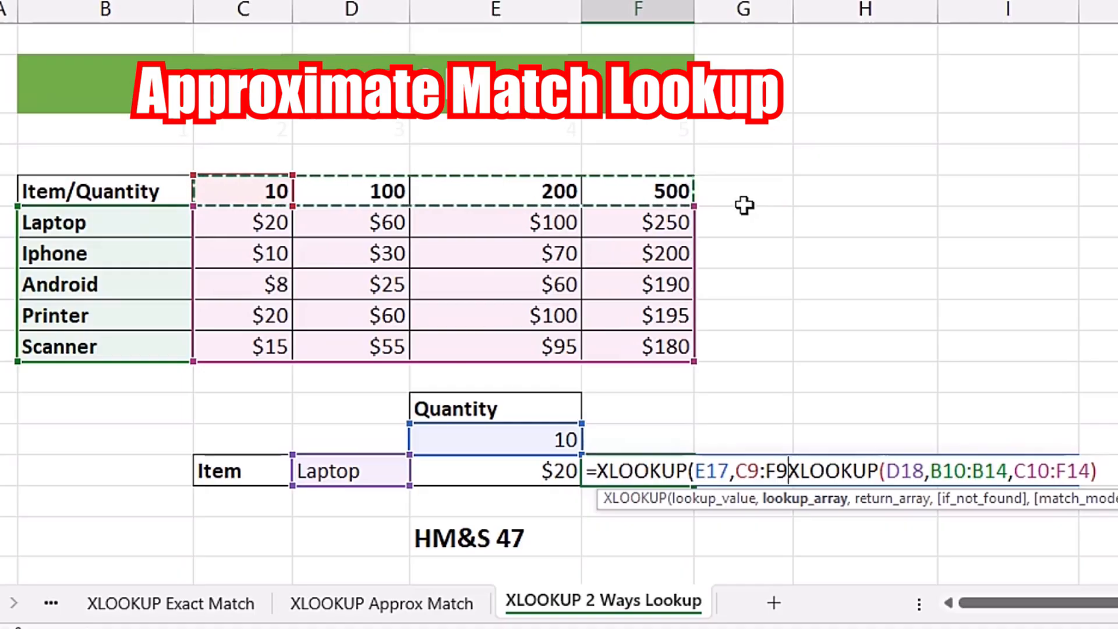
pyautogui.write(',')
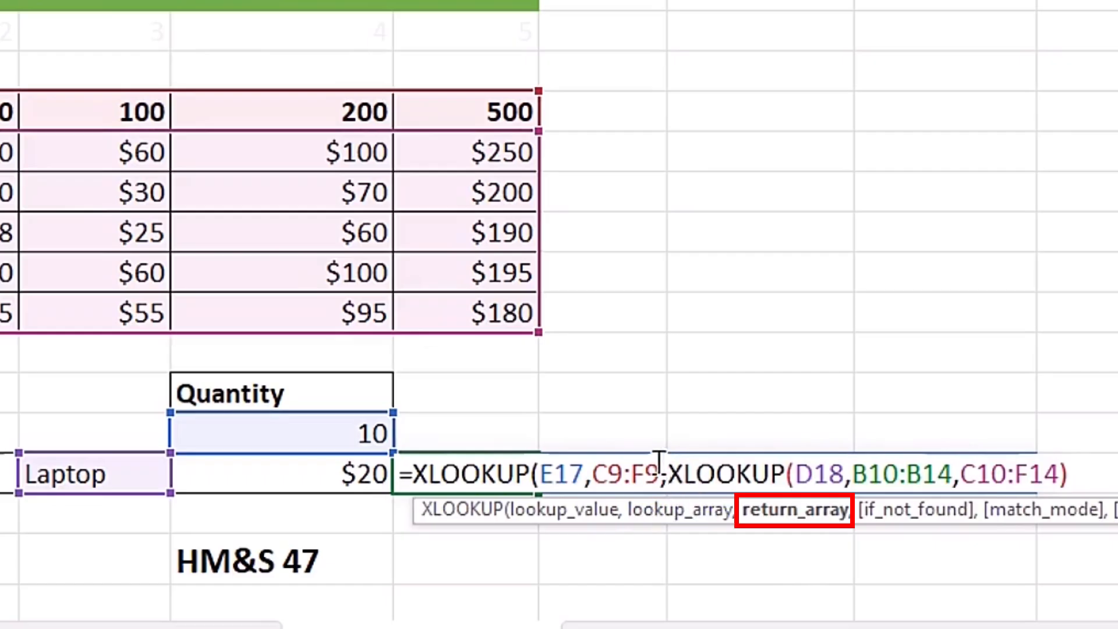
pyautogui.moveTo(668, 474); pyautogui.dragTo(1070, 469)
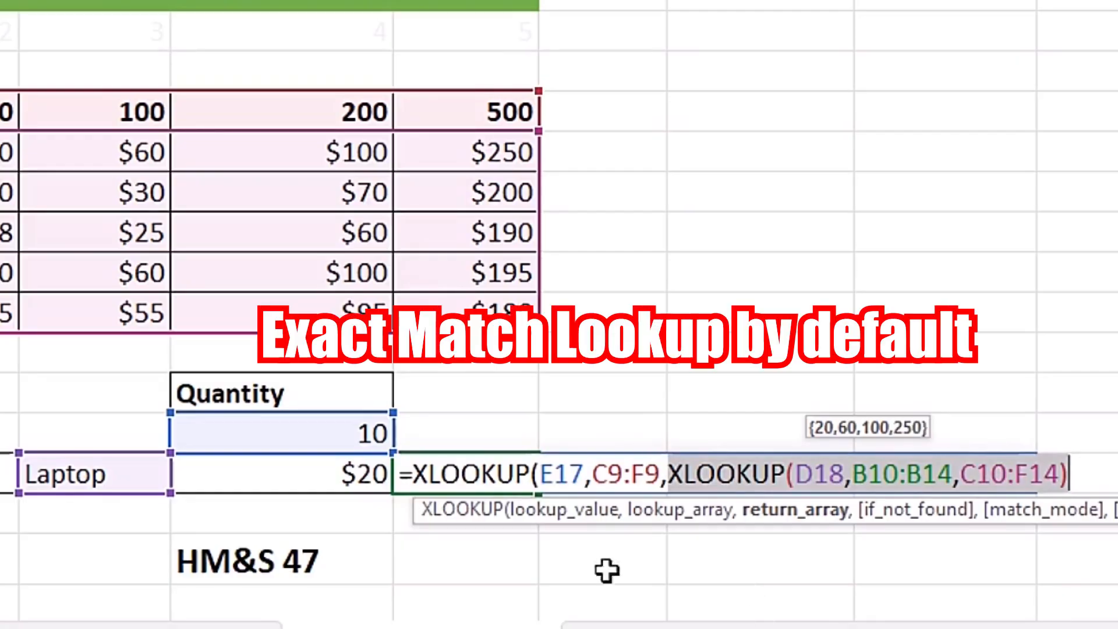
pyautogui.click(668, 472)
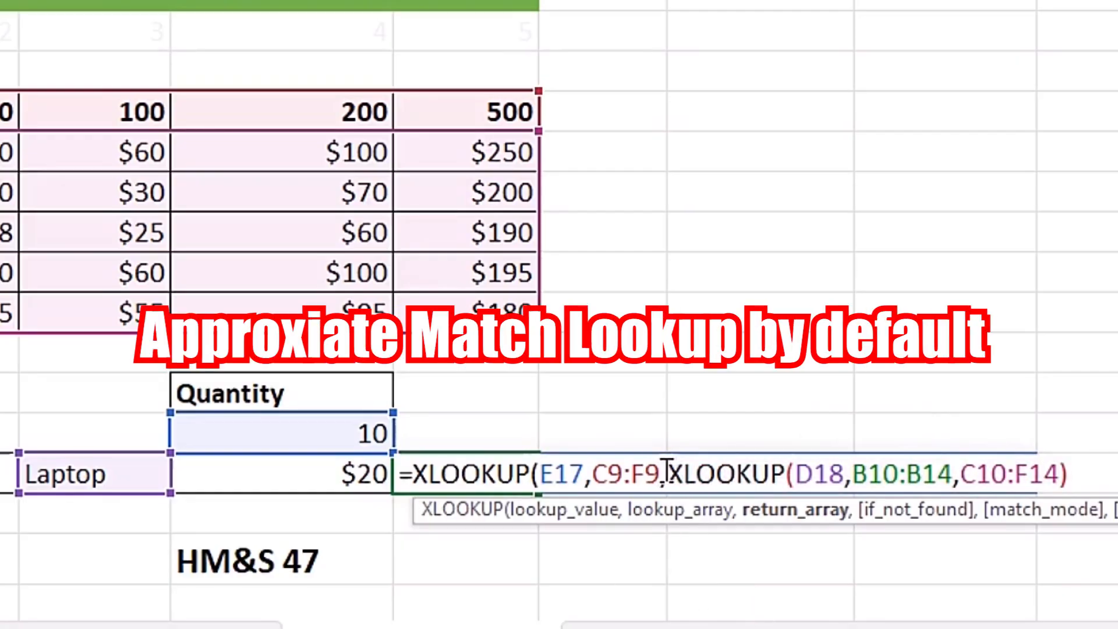
pyautogui.click(1077, 473)
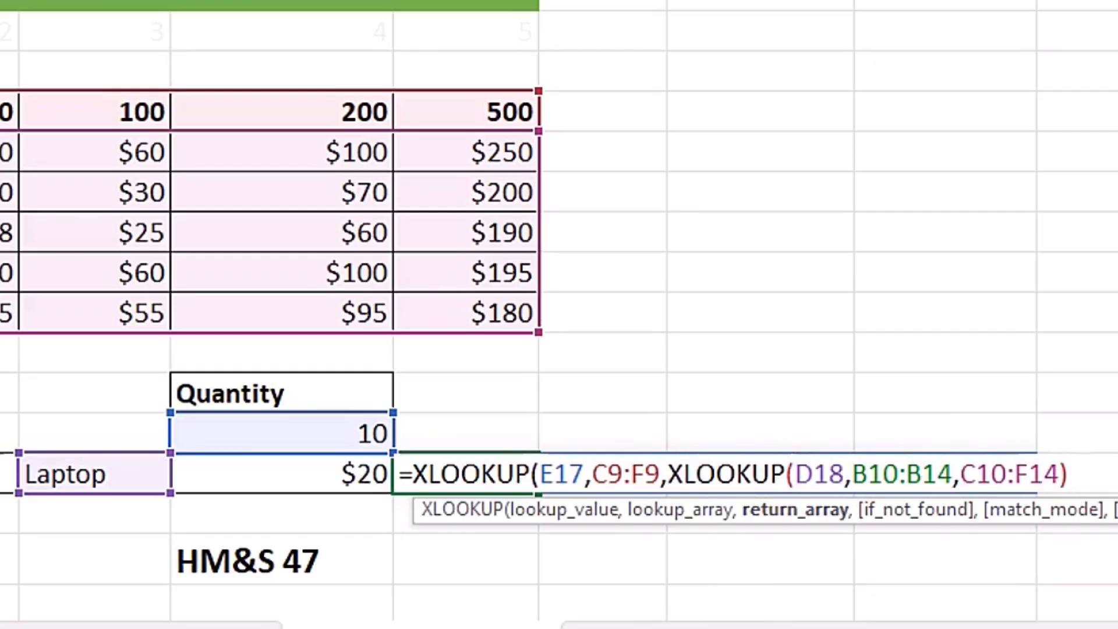
pyautogui.write(',')
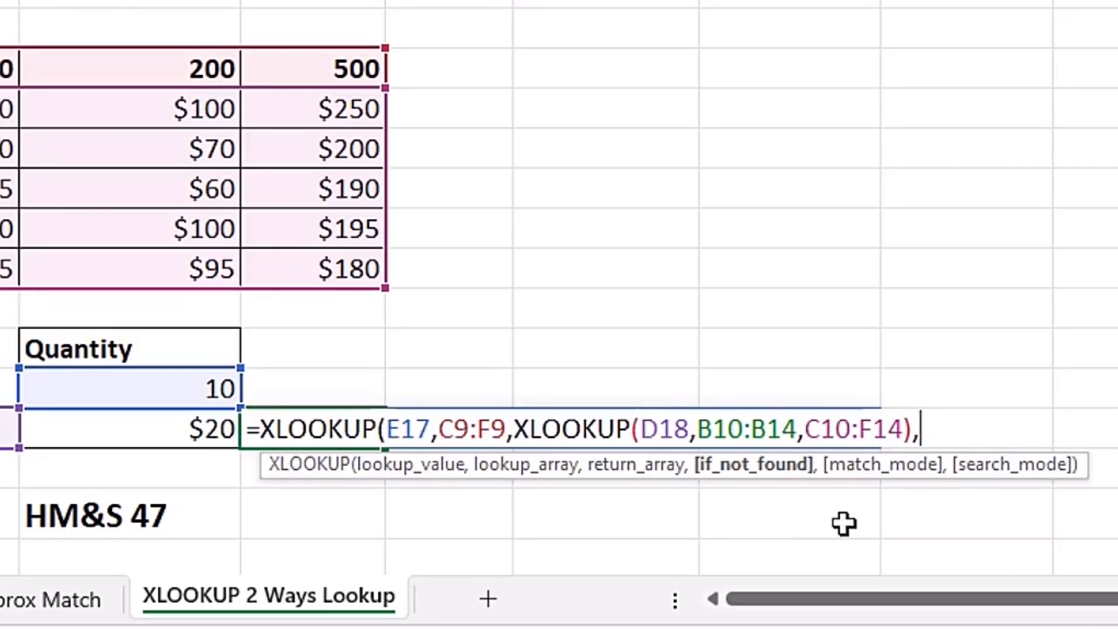
# Set match mode -1 (exact match or next smaller) and commit the formula, so F18 returns 20
pyautogui.write(',')
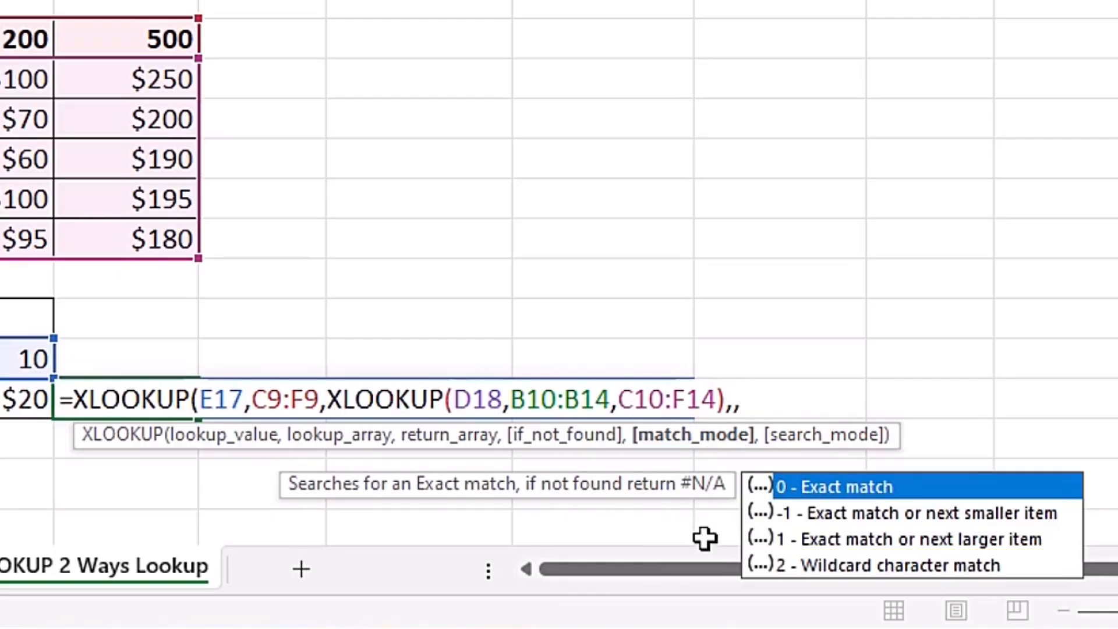
pyautogui.press('Down')
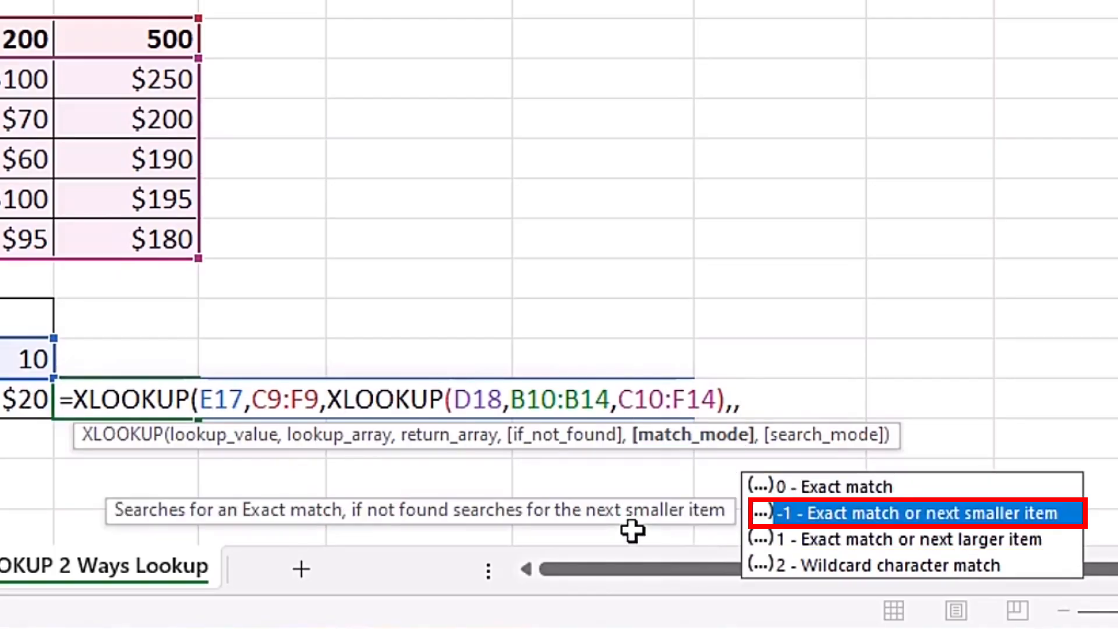
pyautogui.press('Down')
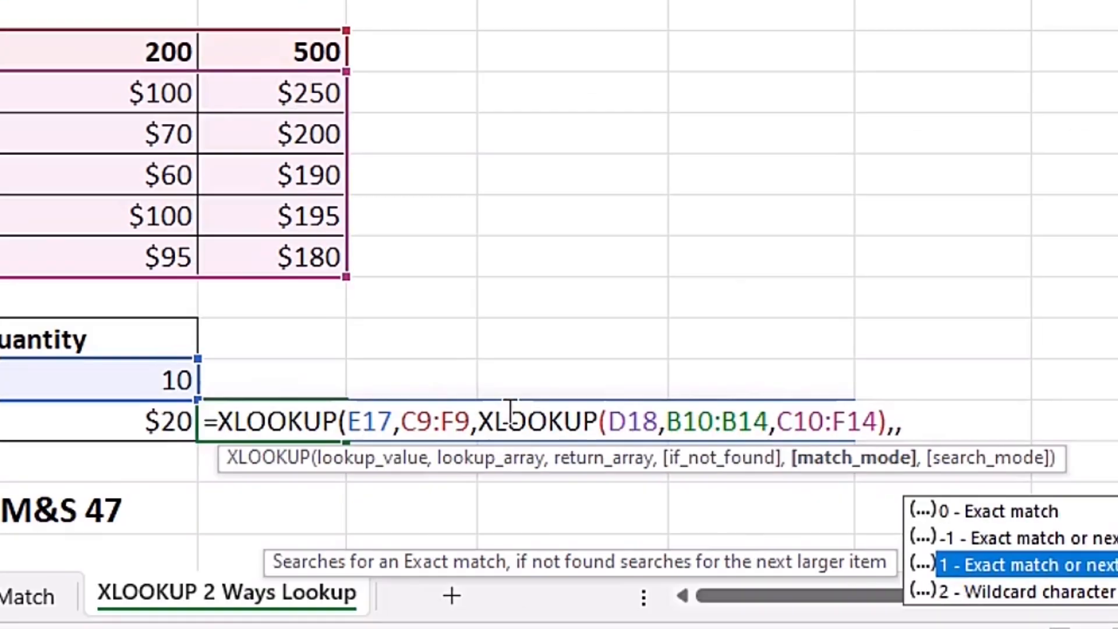
pyautogui.press('Up')
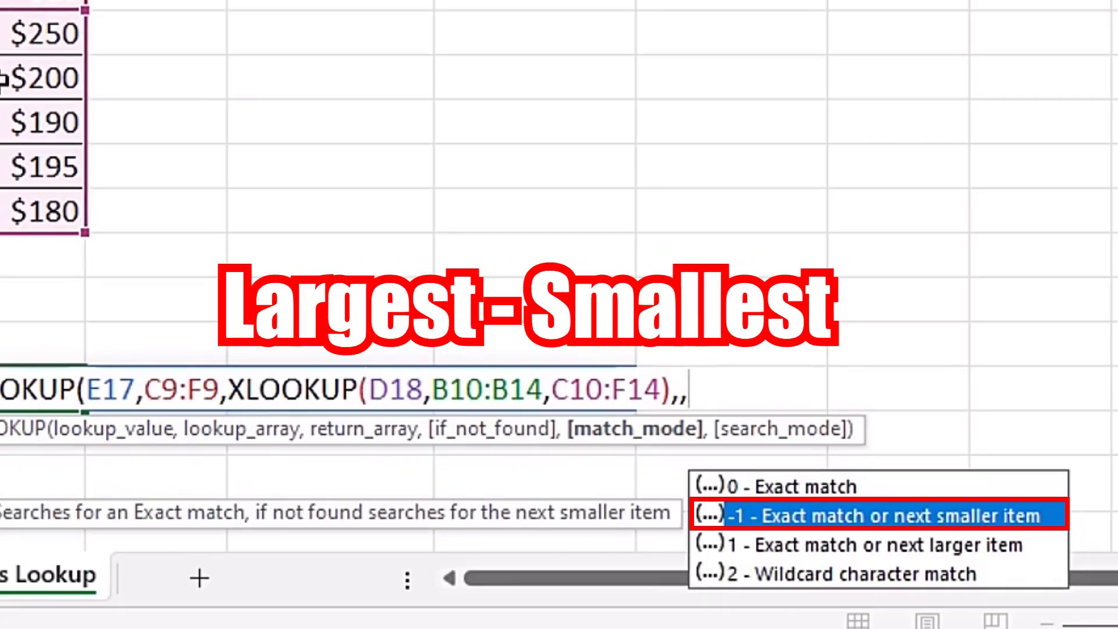
pyautogui.press('Down')
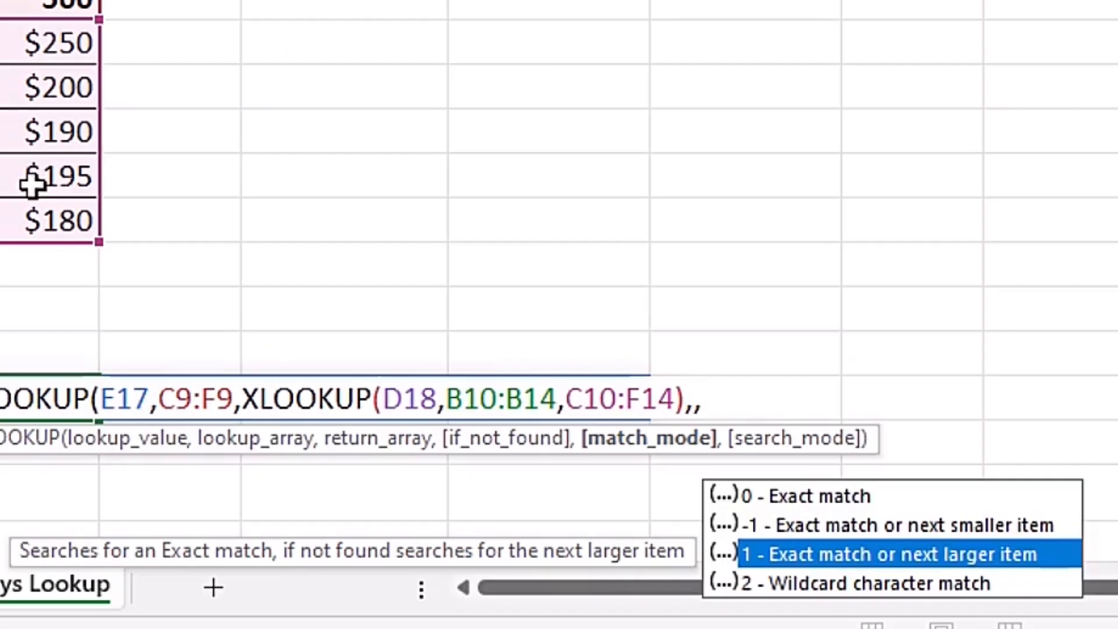
pyautogui.press('Up')
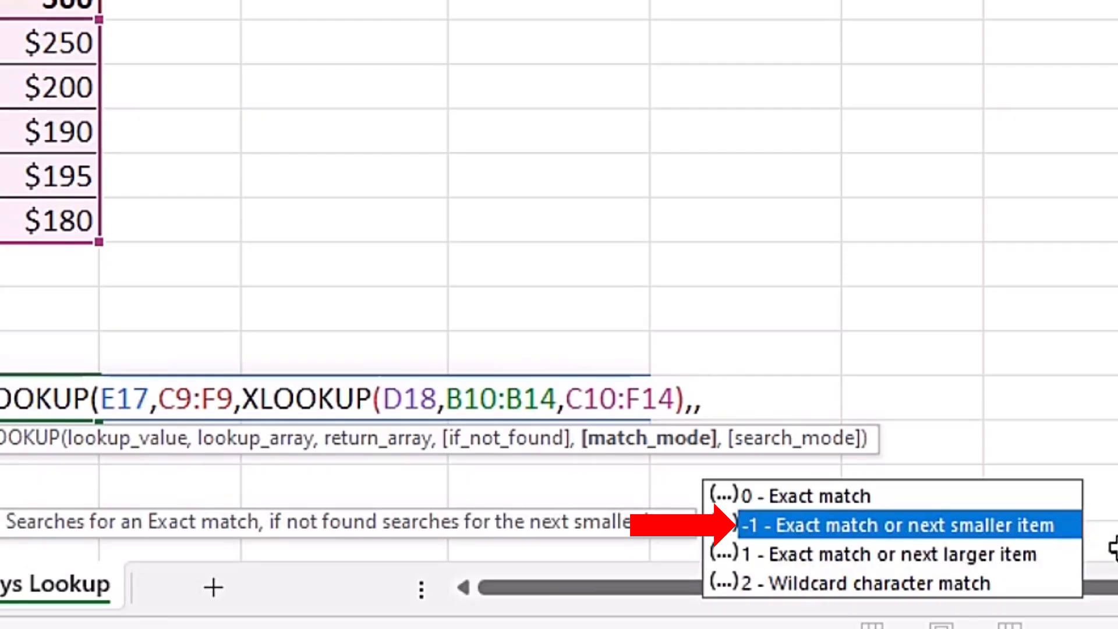
pyautogui.press('Tab')
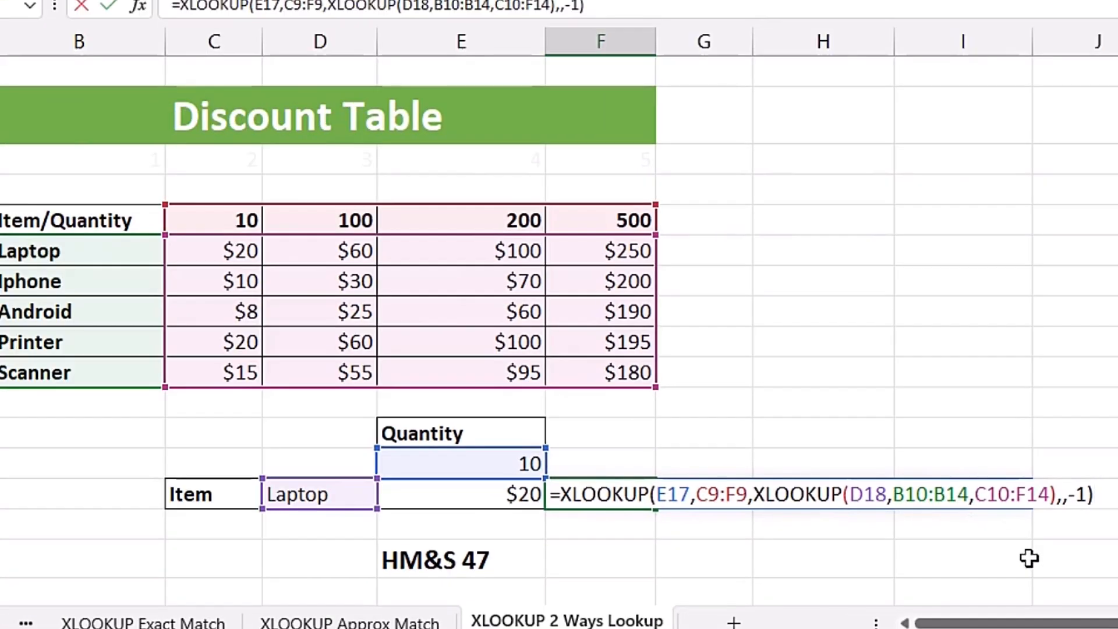
pyautogui.press('Return')
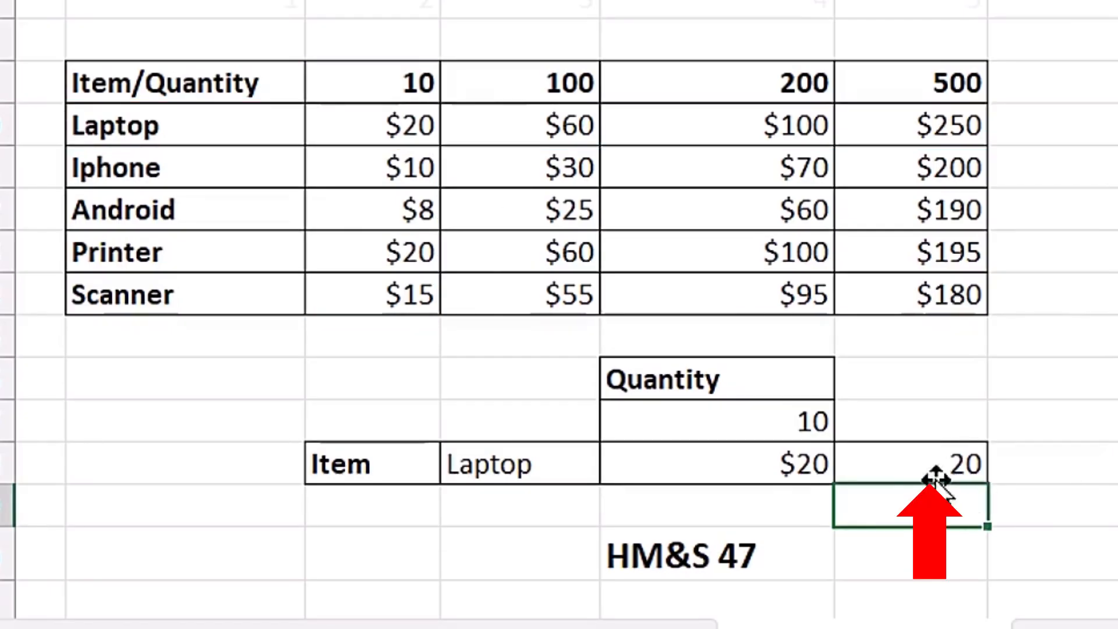
# Format F18 as Currency with 0 decimal places so it displays $20
pyautogui.click(911, 466)
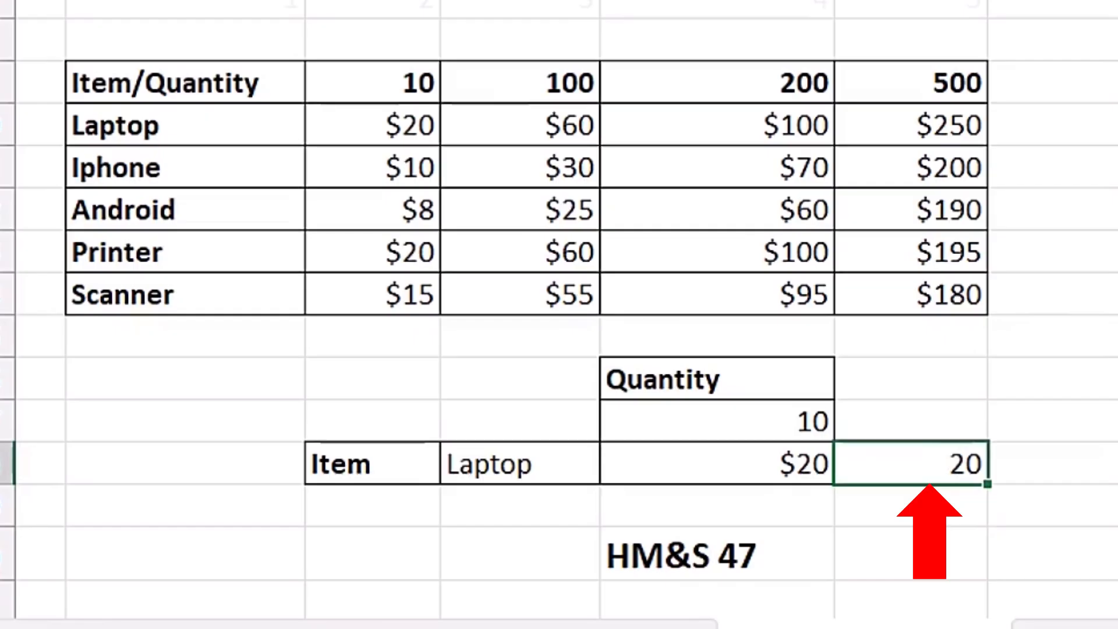
pyautogui.hotkey('ctrl', '1')
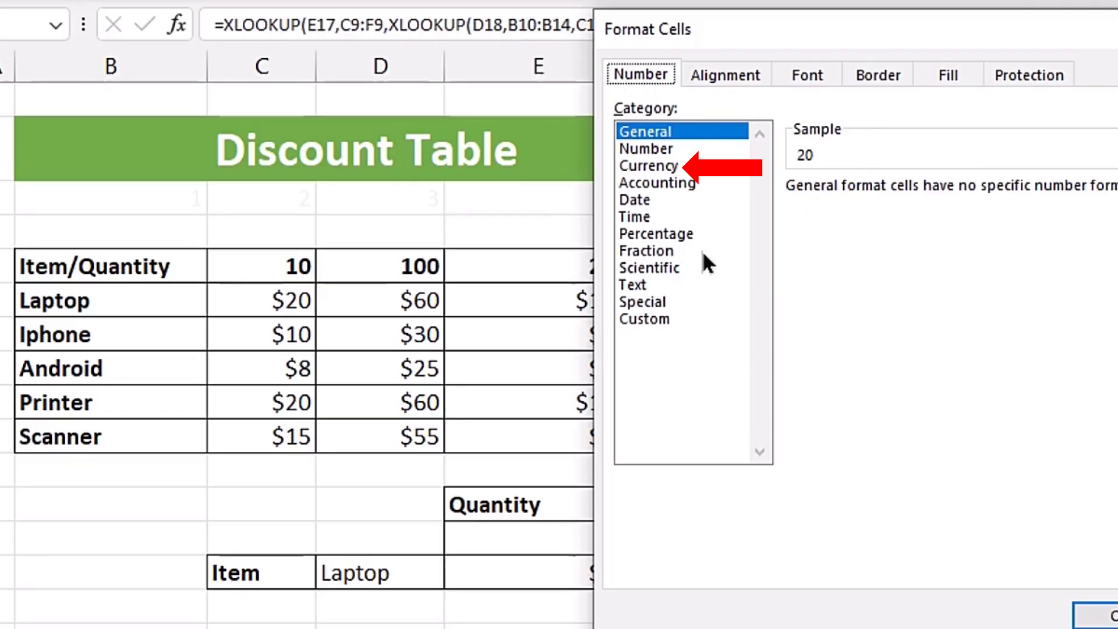
pyautogui.click(659, 165)
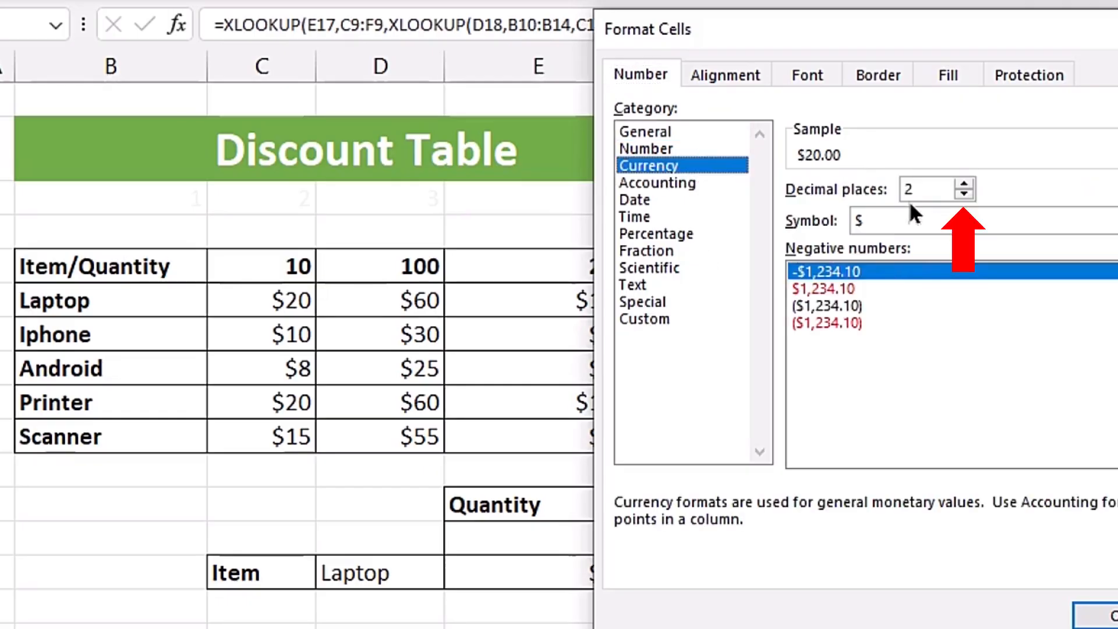
pyautogui.click(970, 194)
pyautogui.click(970, 194)
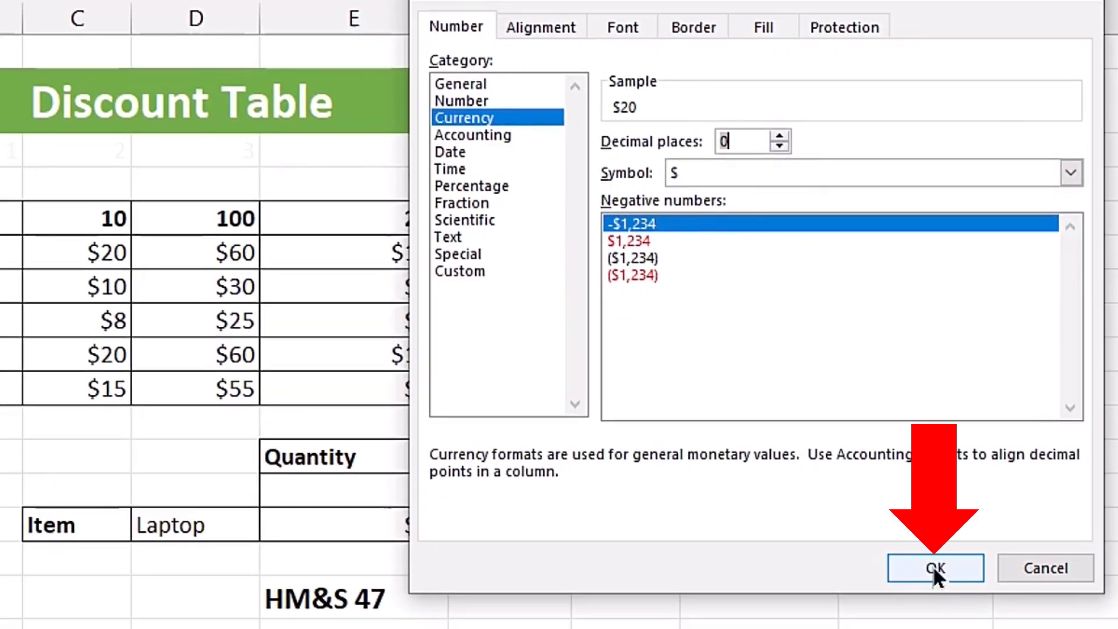
pyautogui.click(931, 564)
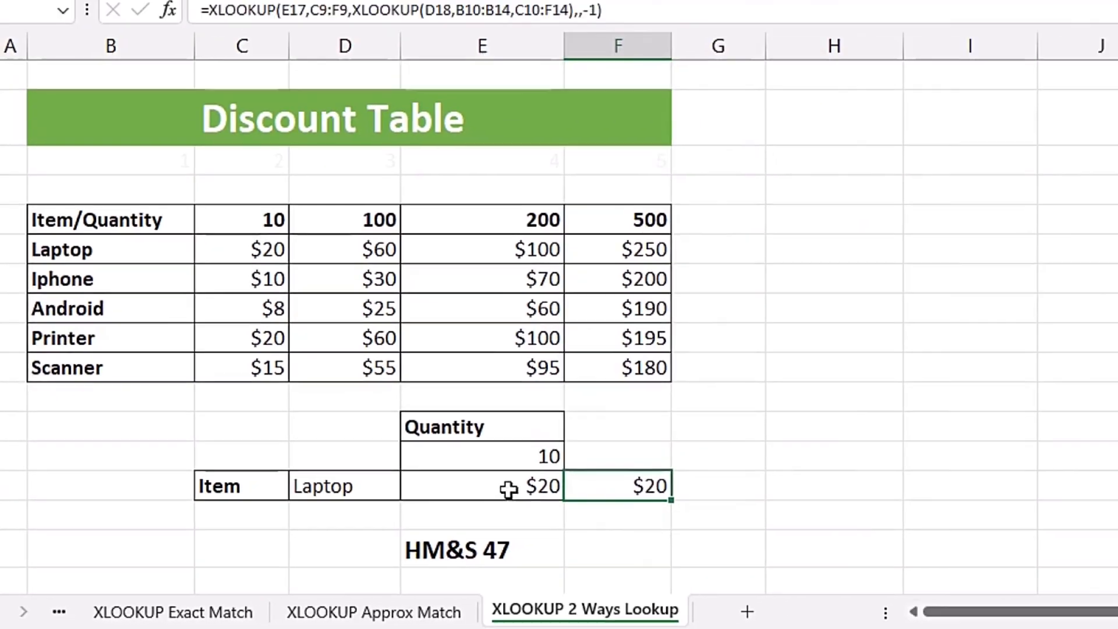
# Review E18's INDEX/MATCH formula, then switch the item to Android and the quantity to 99
pyautogui.doubleClick(705, 435)
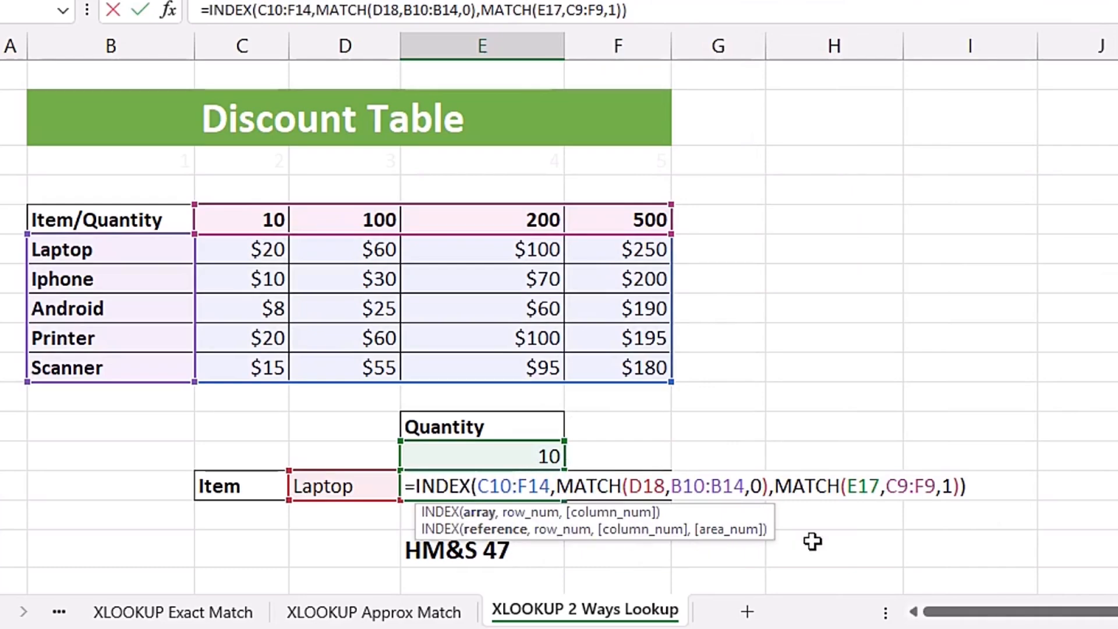
pyautogui.press('Tab')
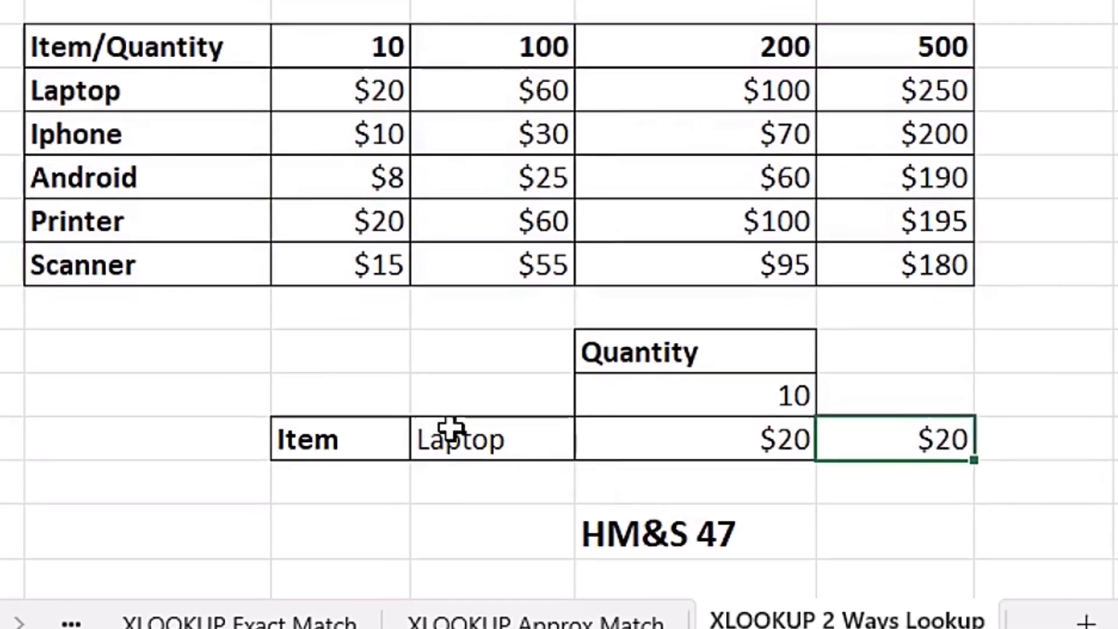
pyautogui.click(450, 430)
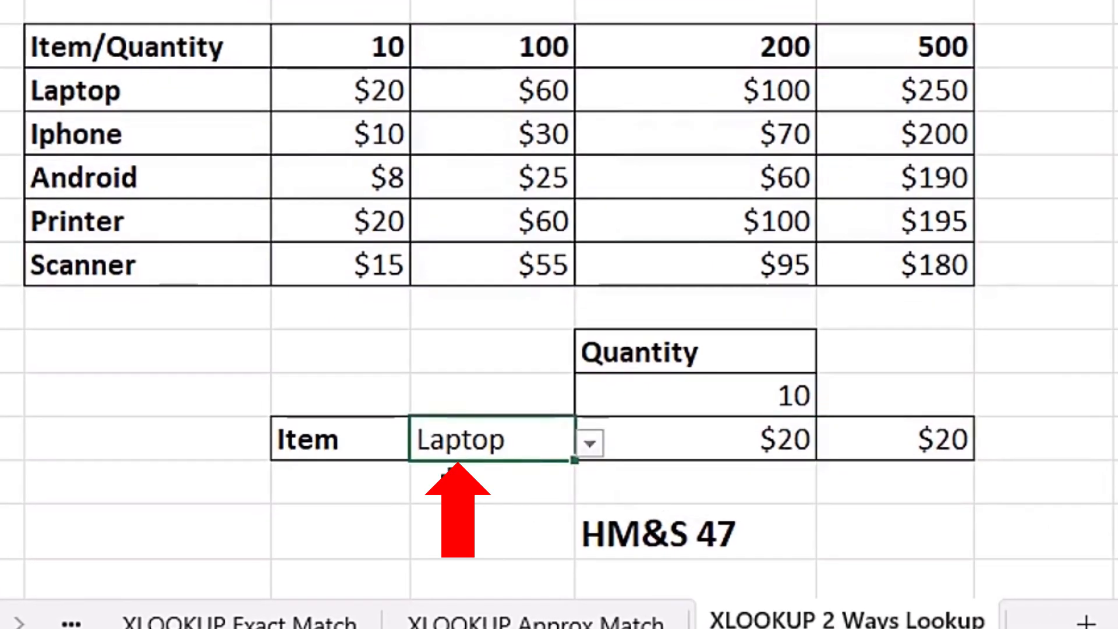
pyautogui.click(591, 445)
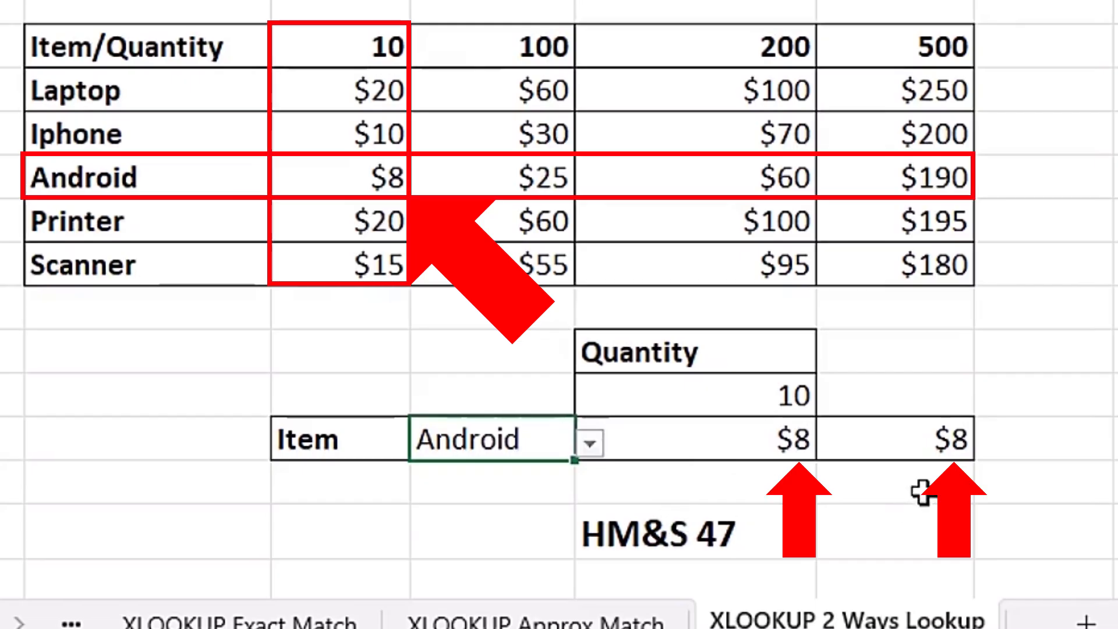
pyautogui.click(710, 392)
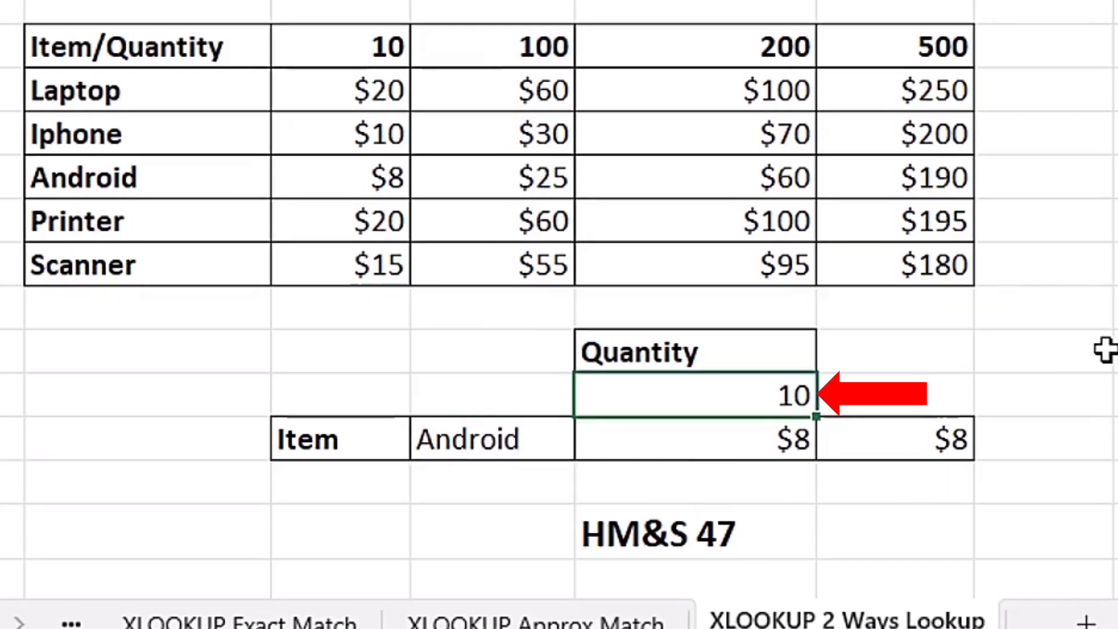
pyautogui.write('99')
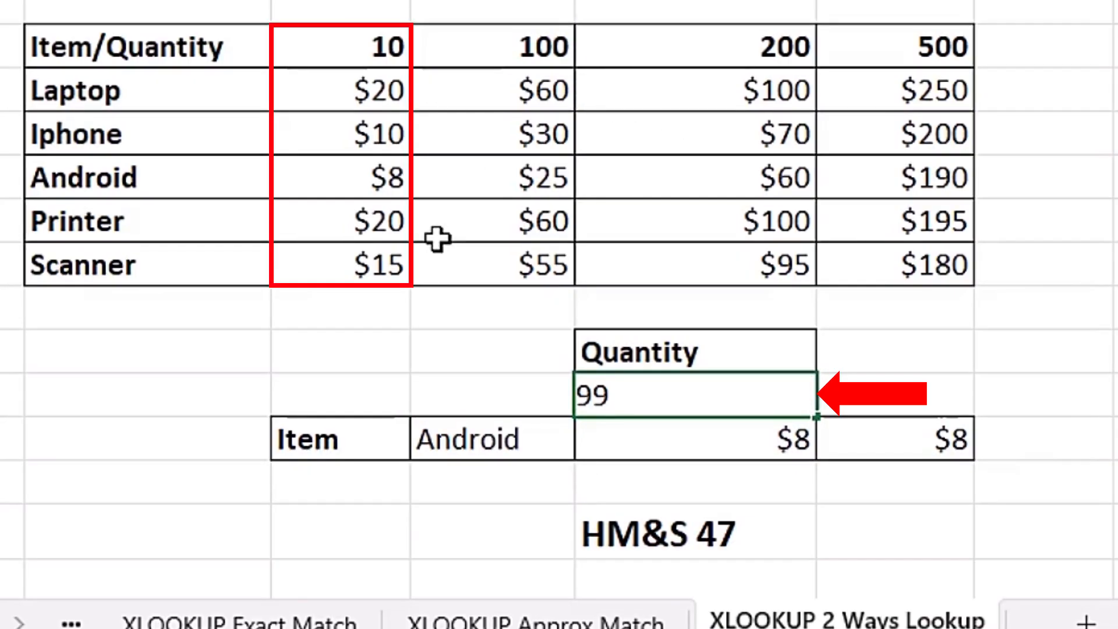
pyautogui.press('Return')
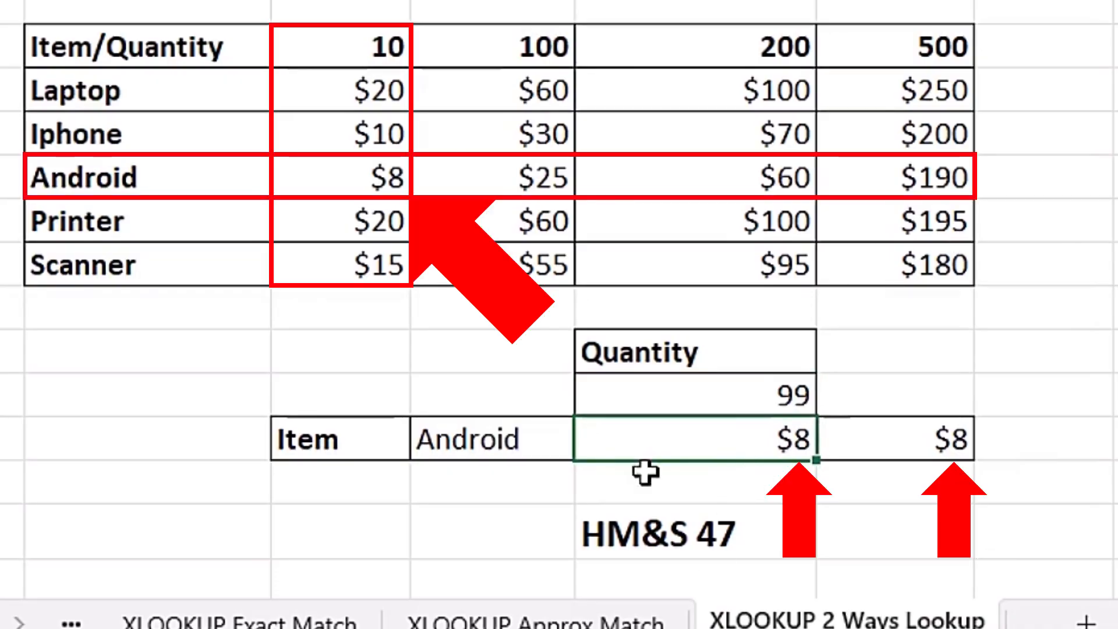
# Change the item to Scanner and the quantity to 250, so both lookups return $95
pyautogui.click(512, 444)
pyautogui.click(589, 443)
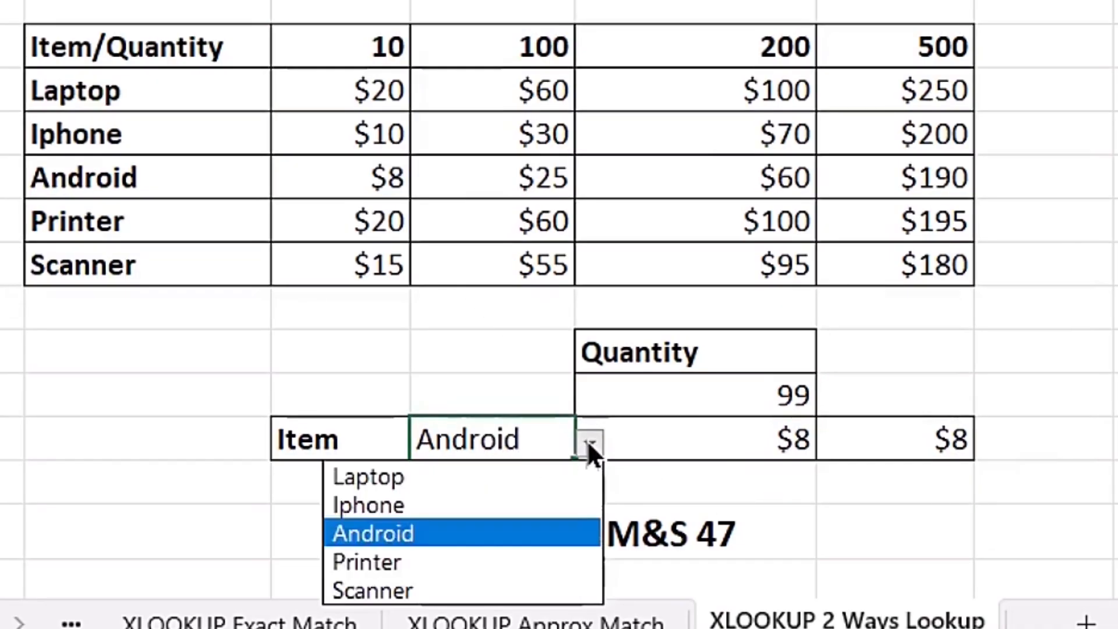
pyautogui.click(458, 589)
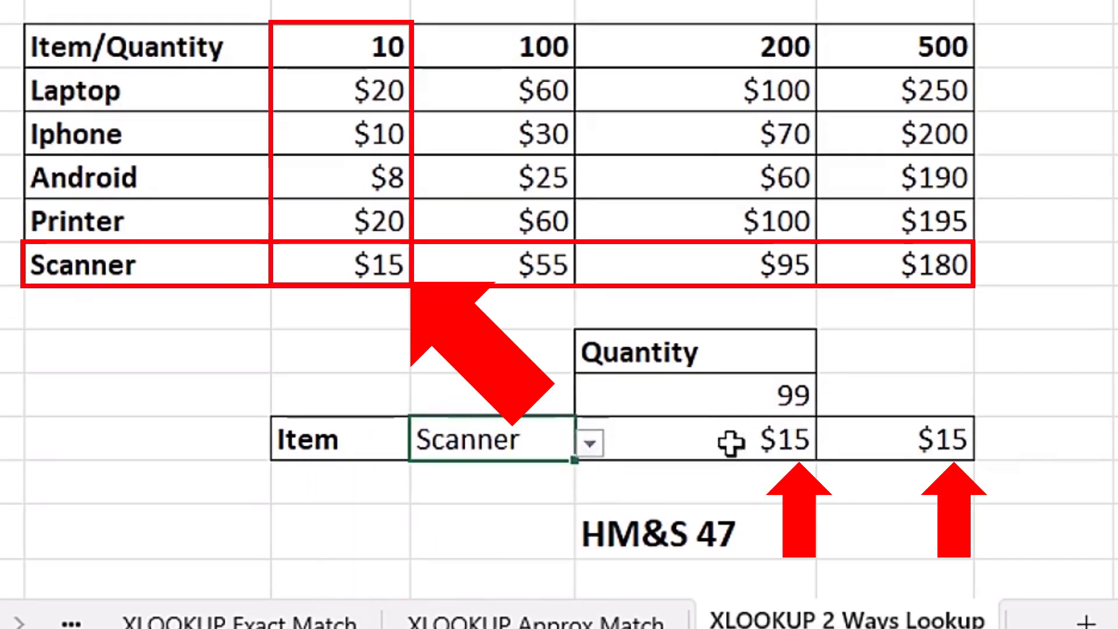
pyautogui.click(714, 395)
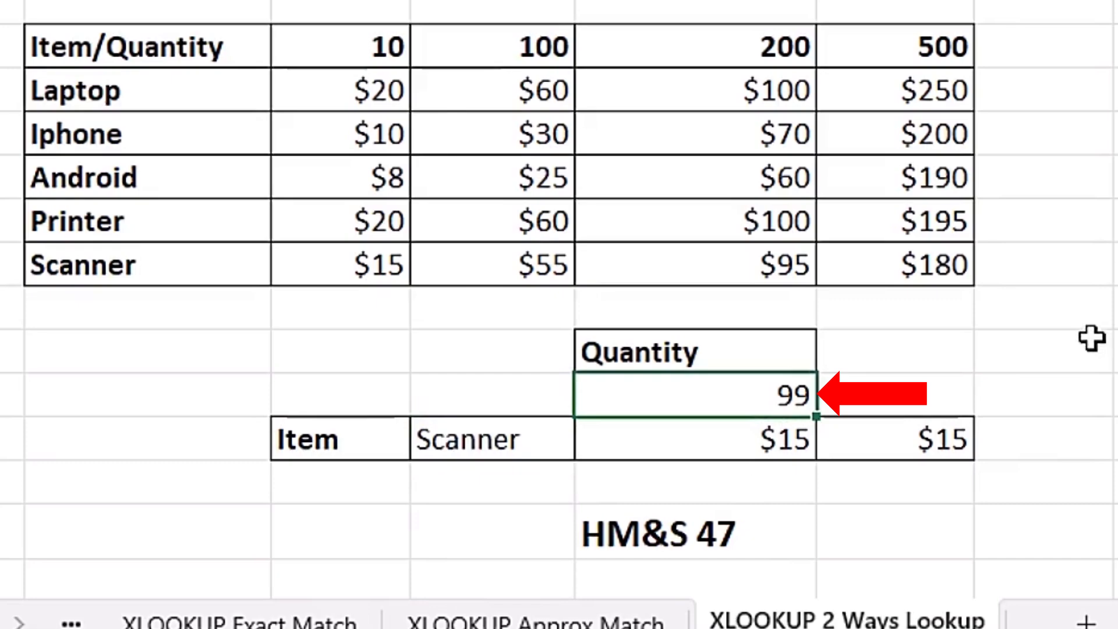
pyautogui.write('250')
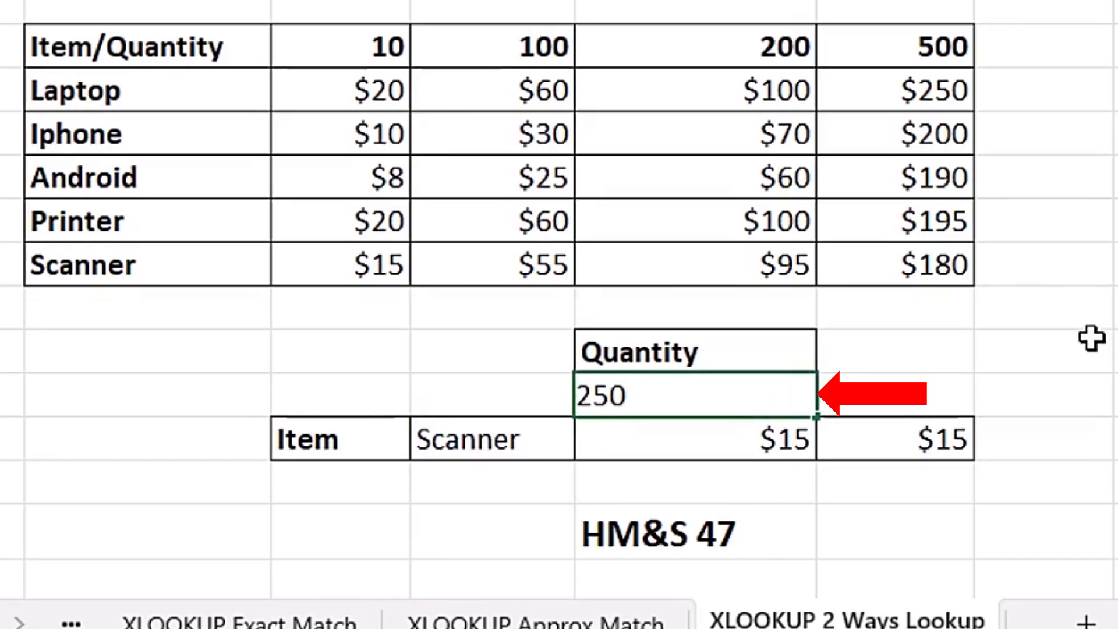
pyautogui.press('Return')
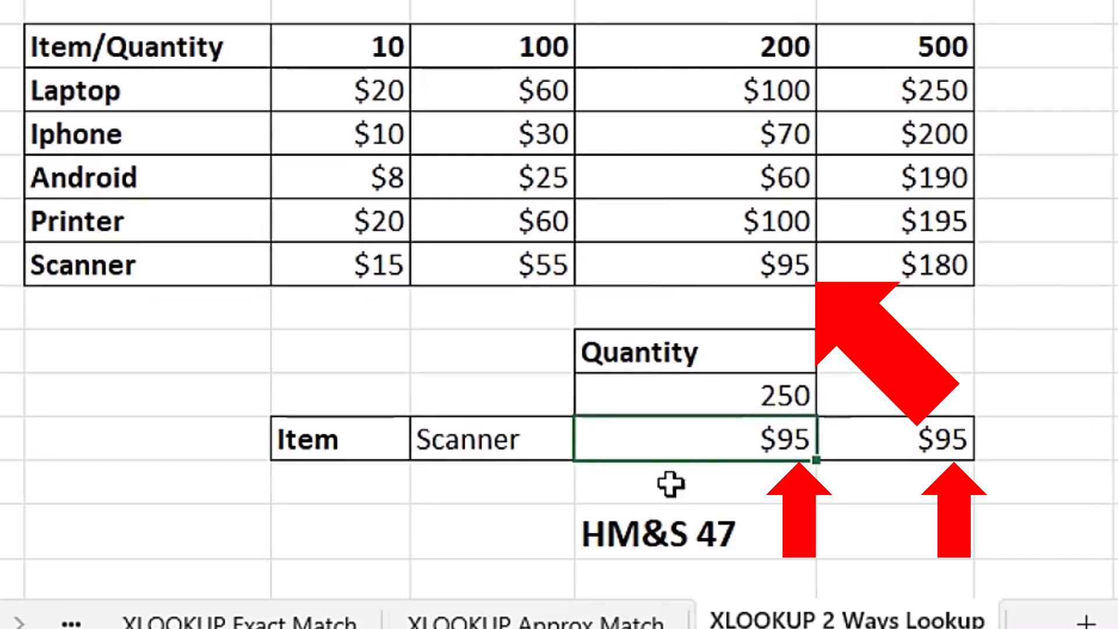
pyautogui.click(499, 444)
pyautogui.click(588, 445)
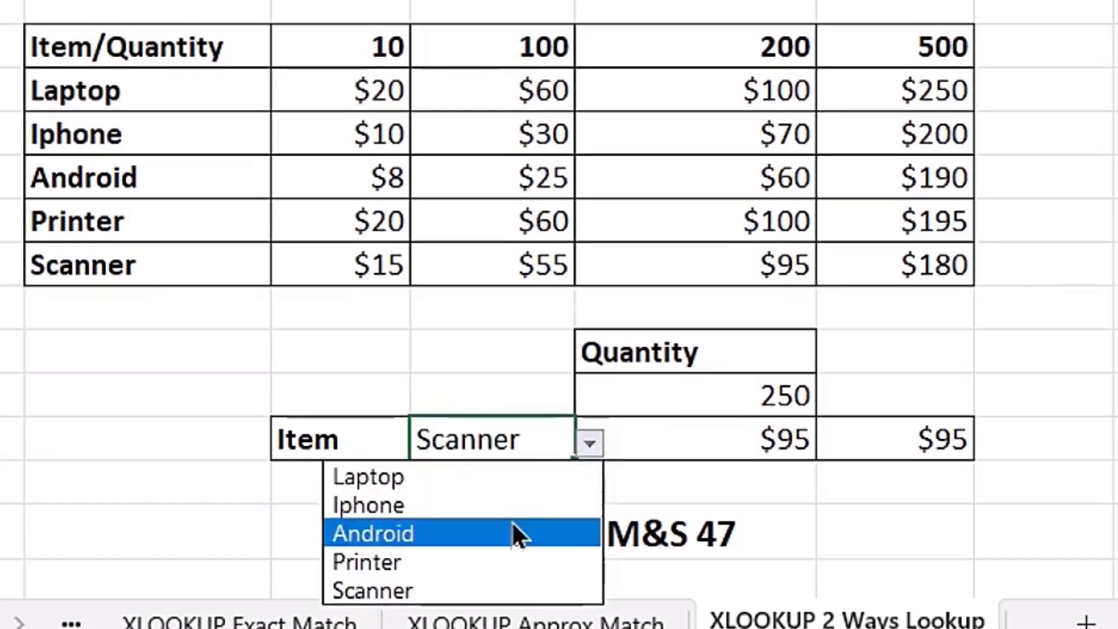